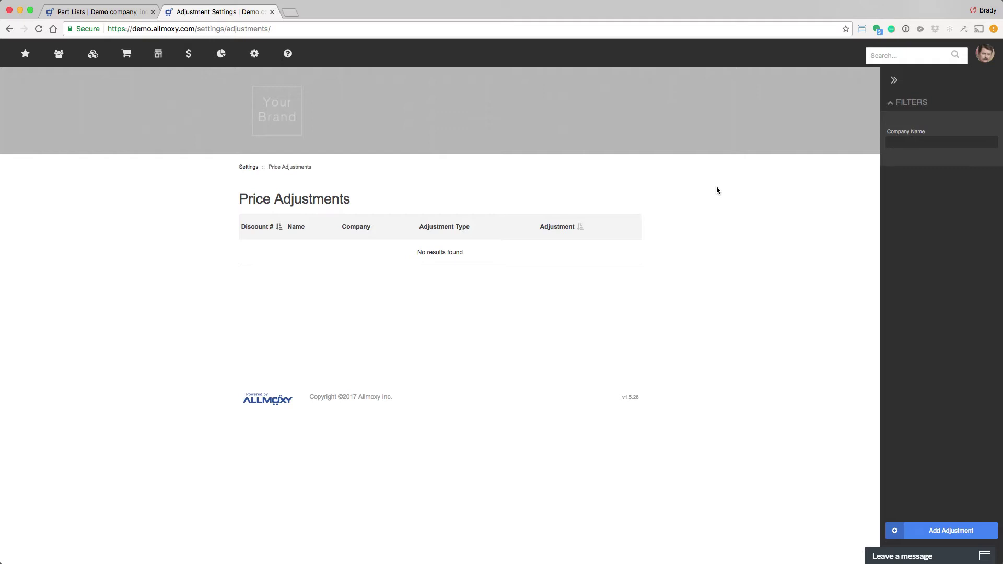
# Start a new price adjustment, go back to the adjustments list, then open a fresh blank form
pyautogui.click(926, 531)
pyautogui.moveTo(254, 59)
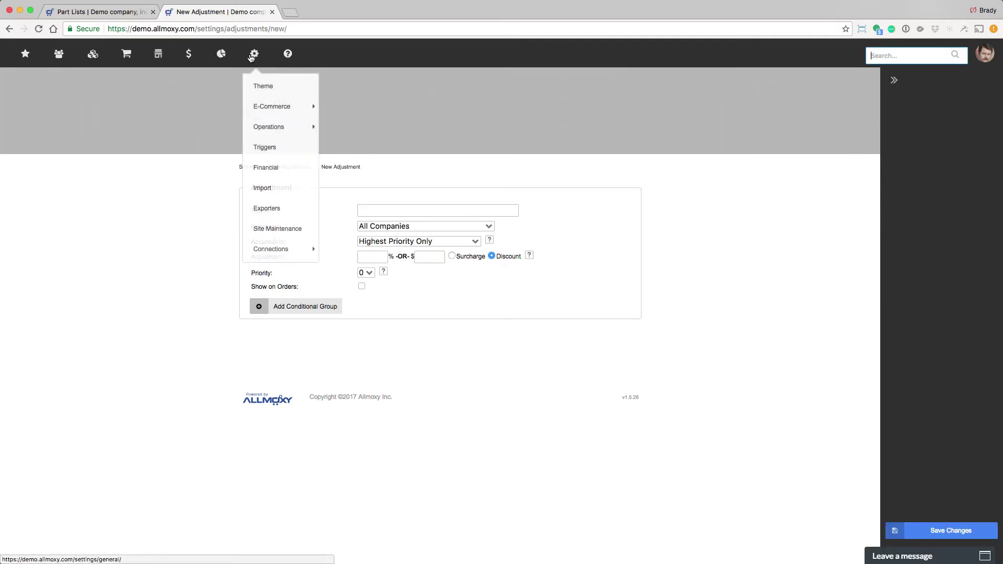
pyautogui.moveTo(274, 132)
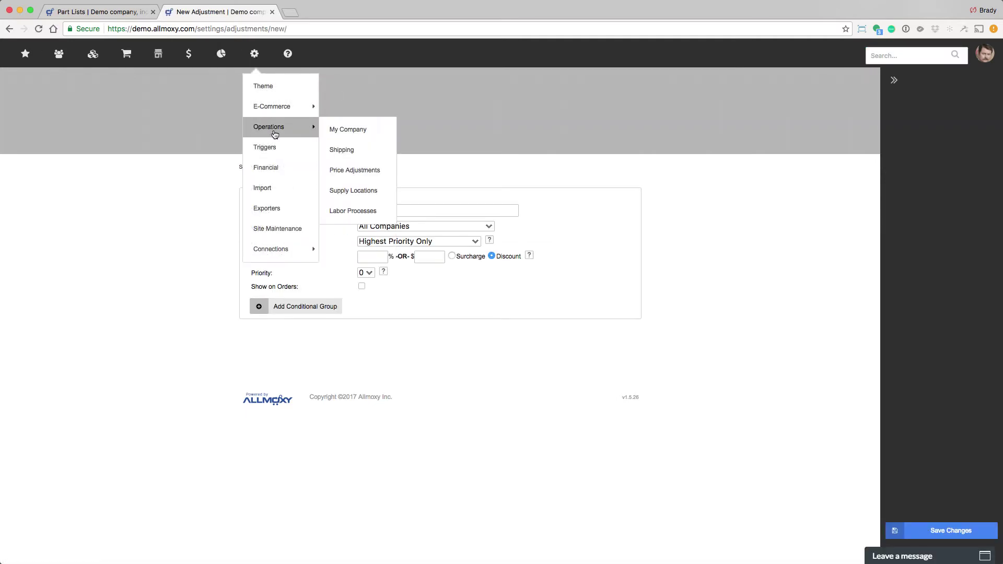
pyautogui.click(355, 169)
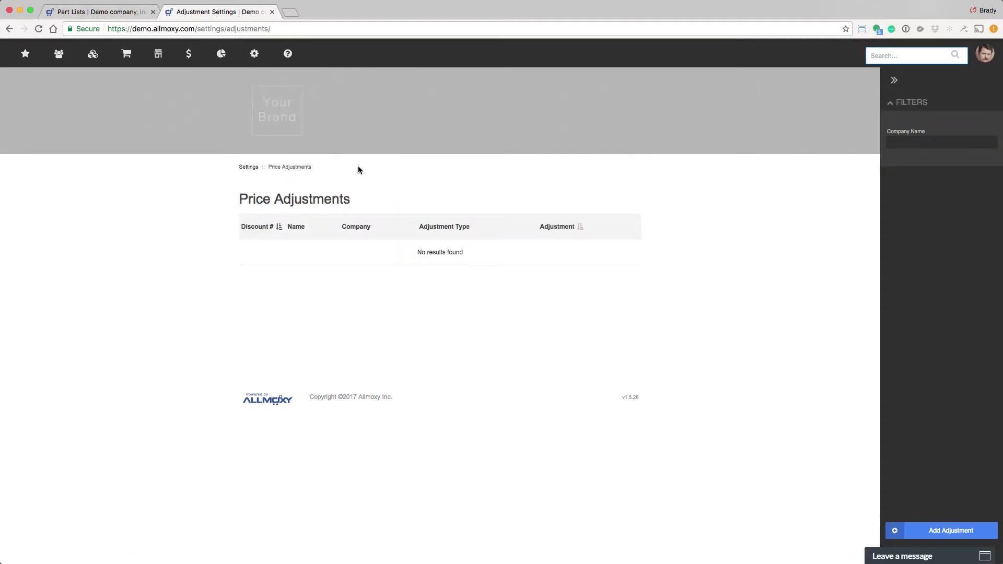
pyautogui.click(934, 531)
# Name the adjustment 'Tesyt' and, after trying company tags and single customer, keep All Companies
pyautogui.click(429, 209)
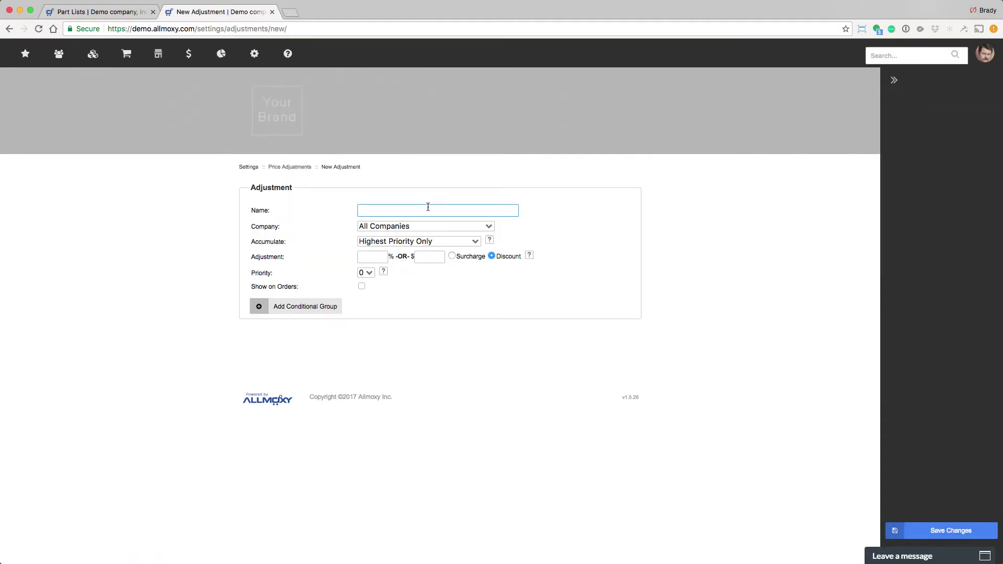
pyautogui.write('Tesyt')
pyautogui.click(437, 226)
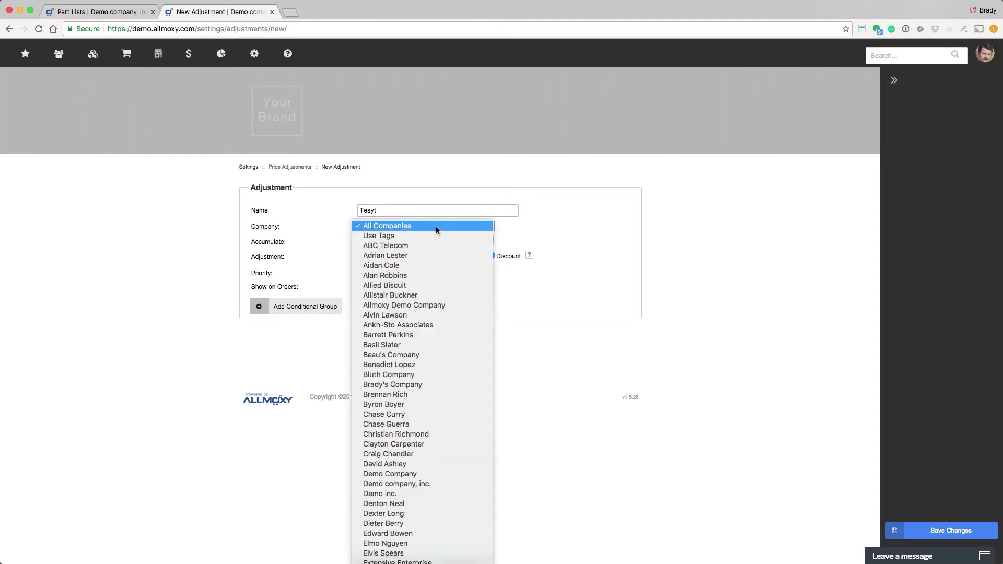
pyautogui.click(401, 235)
pyautogui.click(383, 254)
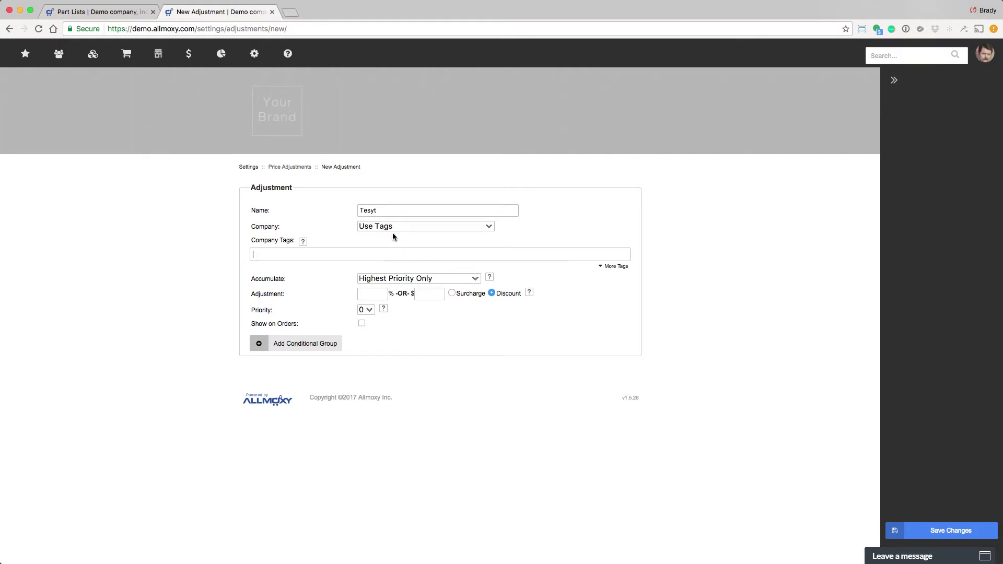
pyautogui.click(393, 226)
pyautogui.click(394, 256)
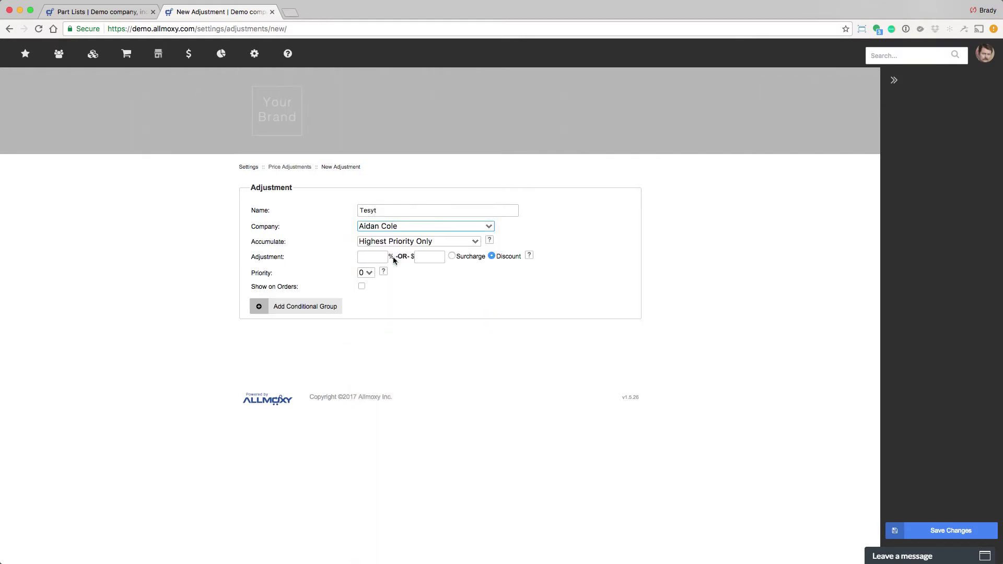
pyautogui.click(394, 227)
pyautogui.click(395, 187)
# Review the Accumulate options and leave it at Highest Priority Only
pyautogui.click(411, 241)
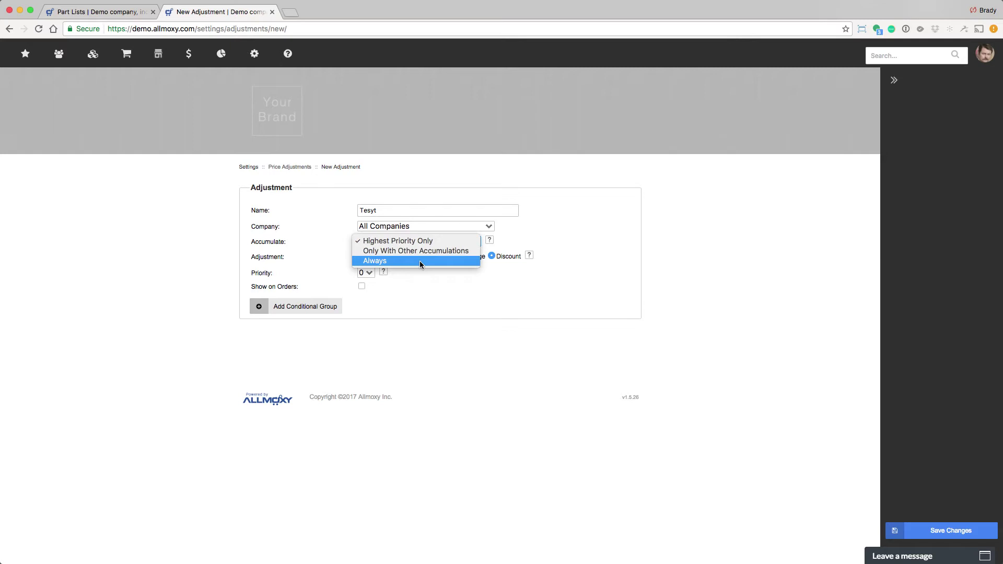
pyautogui.press('Escape')
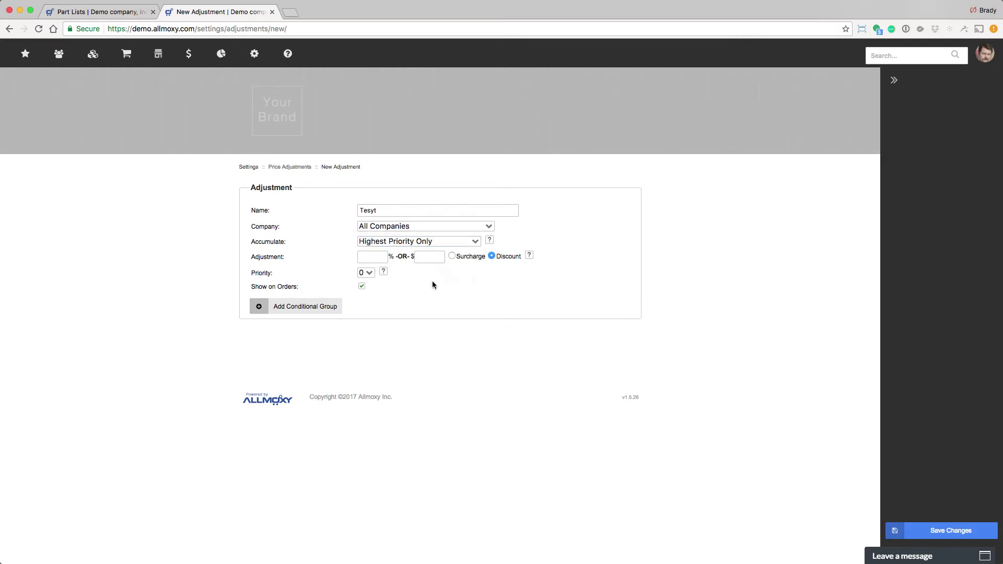
# Enter 20 as the $ amount and keep the adjustment set to Discount
pyautogui.click(379, 257)
pyautogui.click(441, 257)
pyautogui.click(452, 256)
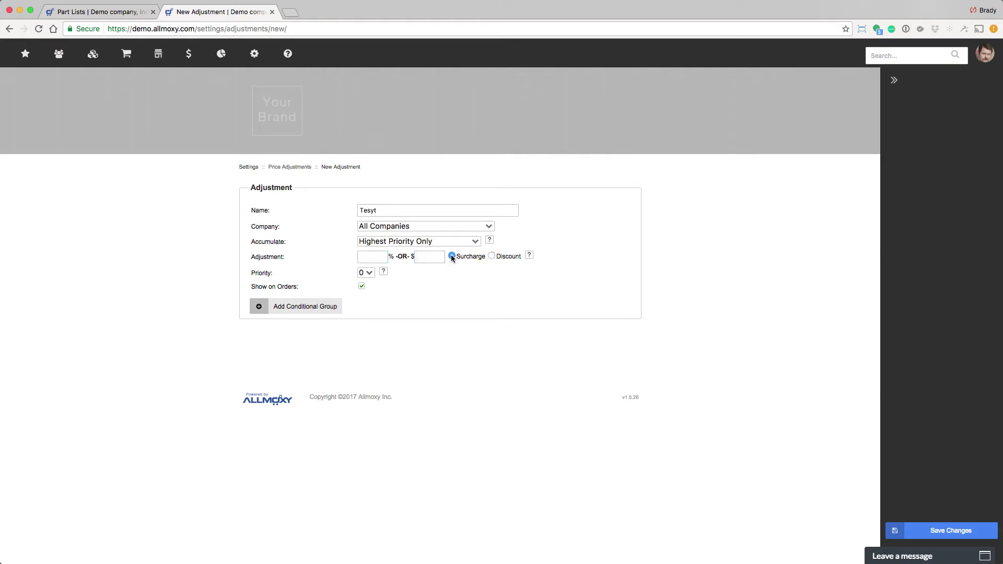
pyautogui.click(492, 256)
pyautogui.click(384, 254)
pyautogui.write('20')
pyautogui.click(452, 256)
pyautogui.click(431, 261)
pyautogui.write('20')
pyautogui.click(492, 256)
# Leave Priority at 0 with Discount still selected, and toggle Show on Orders
pyautogui.click(369, 274)
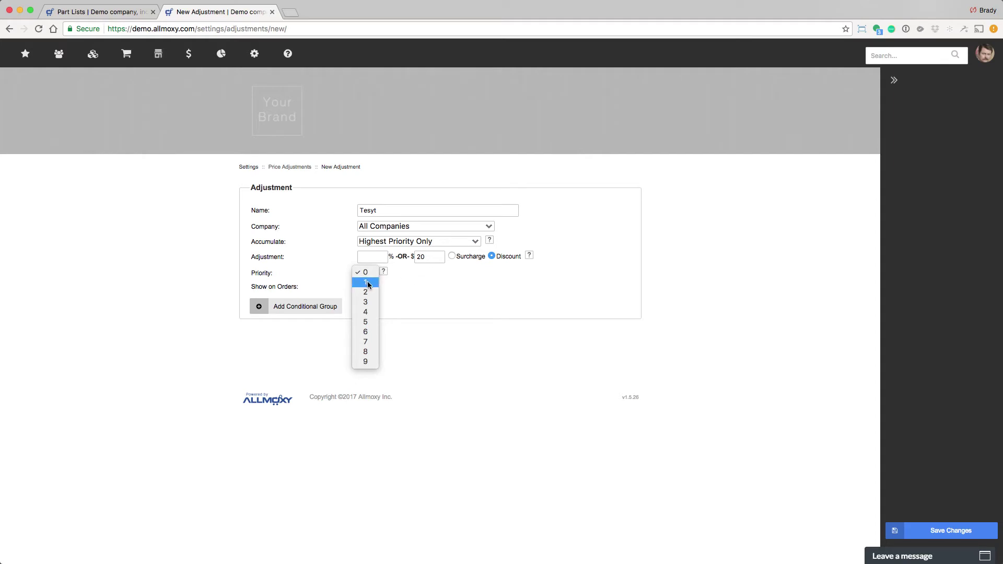
pyautogui.click(393, 280)
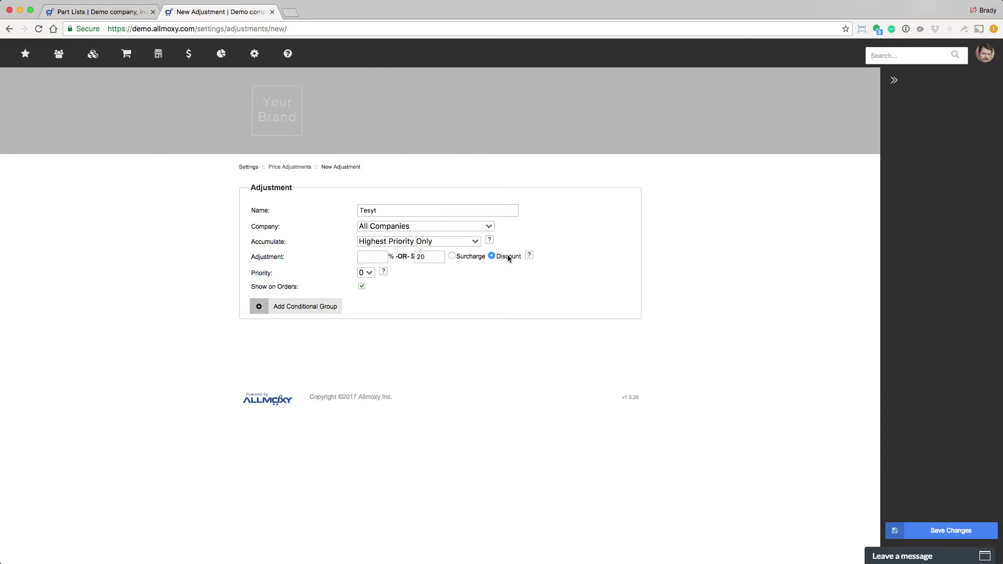
pyautogui.click(468, 258)
pyautogui.click(360, 287)
pyautogui.click(492, 256)
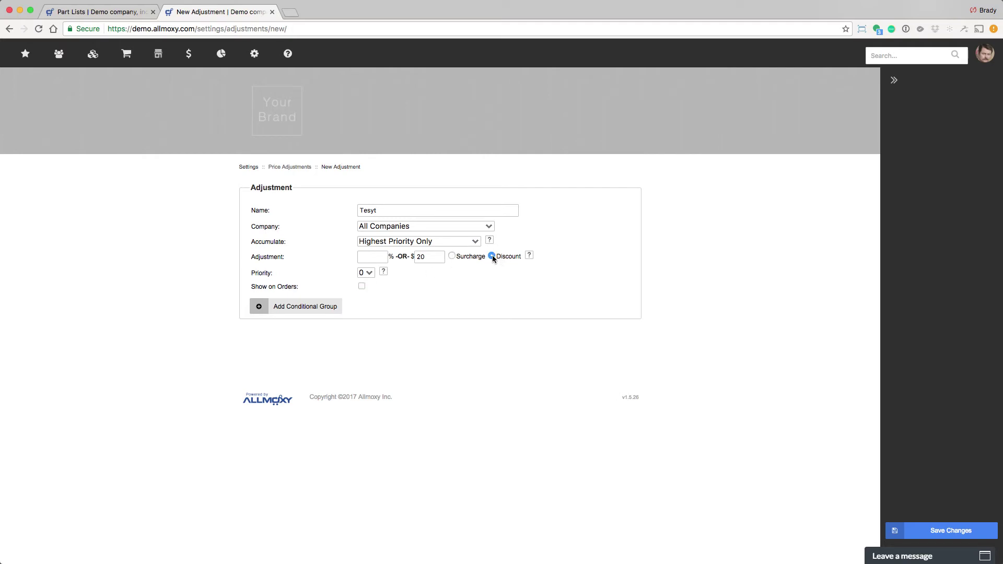
# Toggle Show on Orders and add an If Product Equals All Products conditional group
pyautogui.click(362, 287)
pyautogui.click(306, 306)
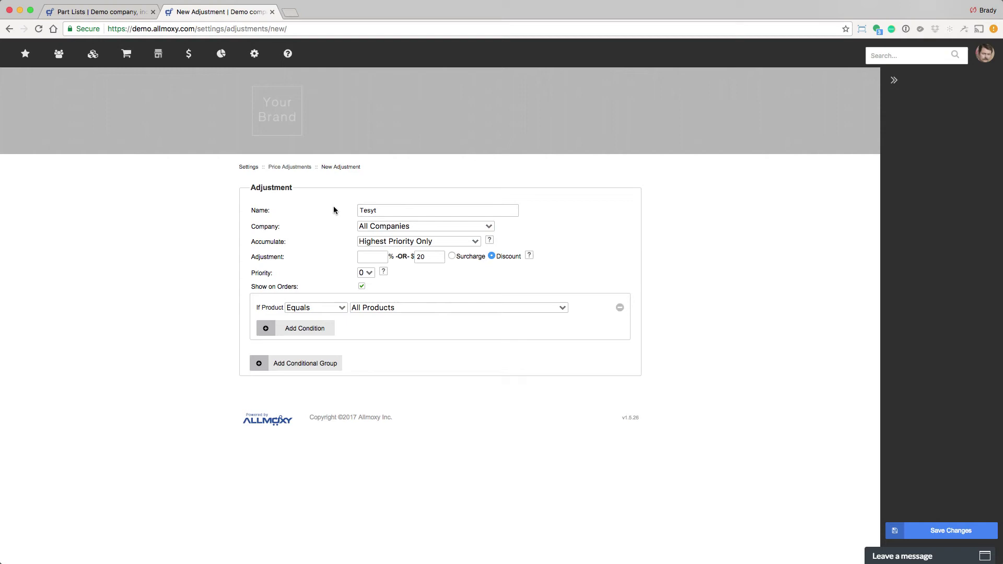
pyautogui.doubleClick(274, 187)
# Assign the adjustment to the target customer, keep the Equals comparison, and enter a 10% discount
pyautogui.click(273, 188)
pyautogui.click(375, 226)
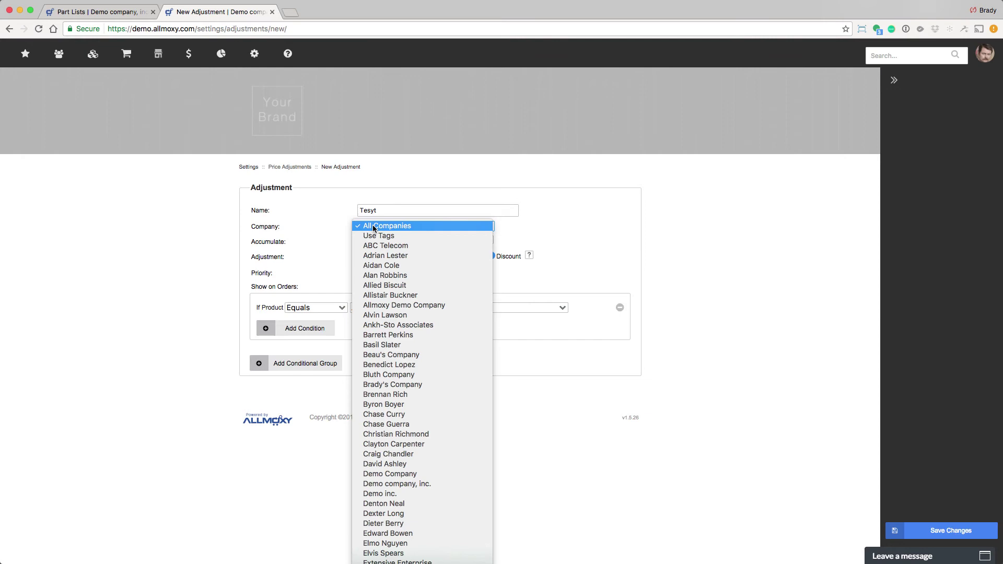
pyautogui.click(387, 396)
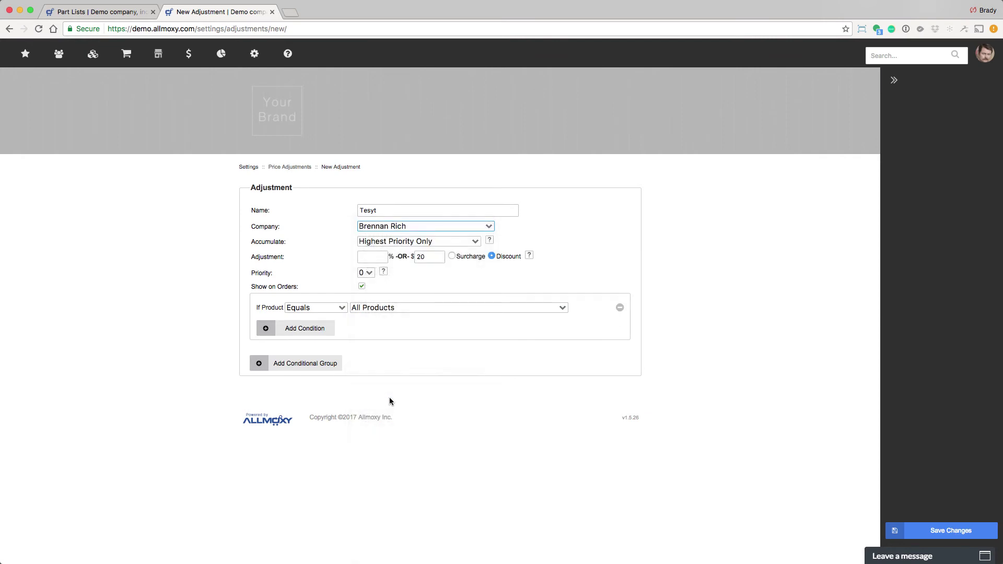
pyautogui.click(342, 308)
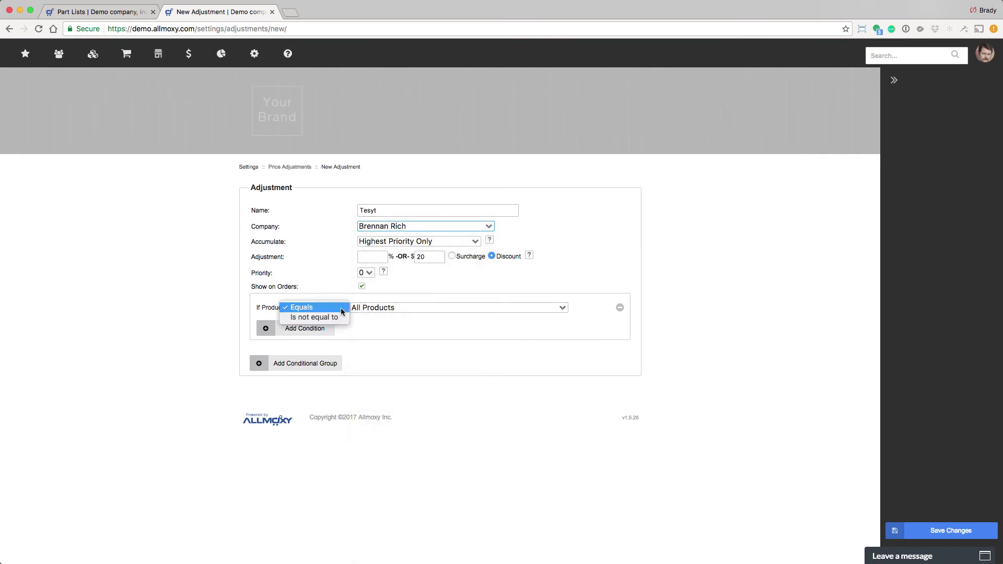
pyautogui.click(402, 319)
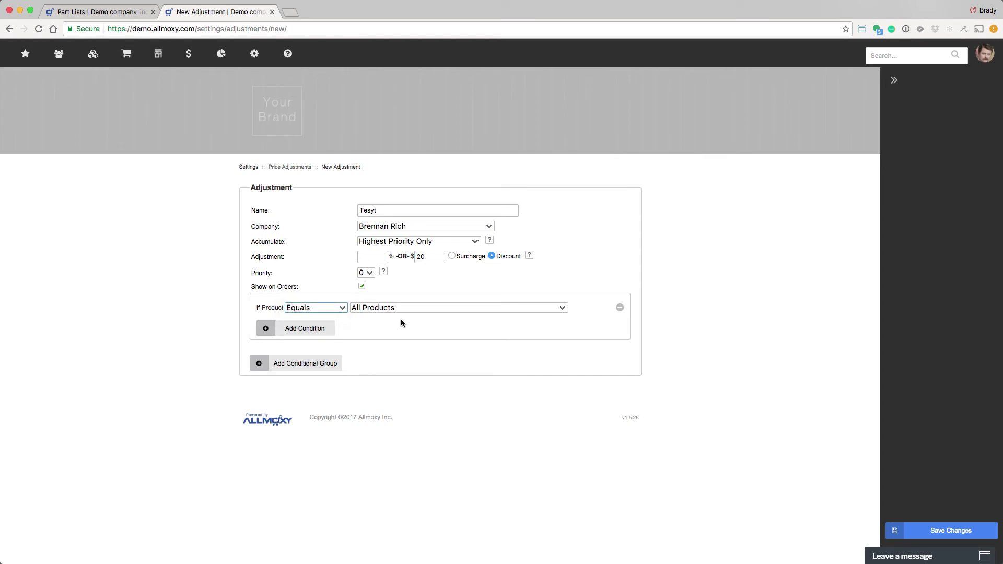
pyautogui.click(376, 258)
pyautogui.write('10')
pyautogui.click(322, 315)
# Add a condition requiring Wood Type (wood_type) to equal Maple
pyautogui.click(313, 328)
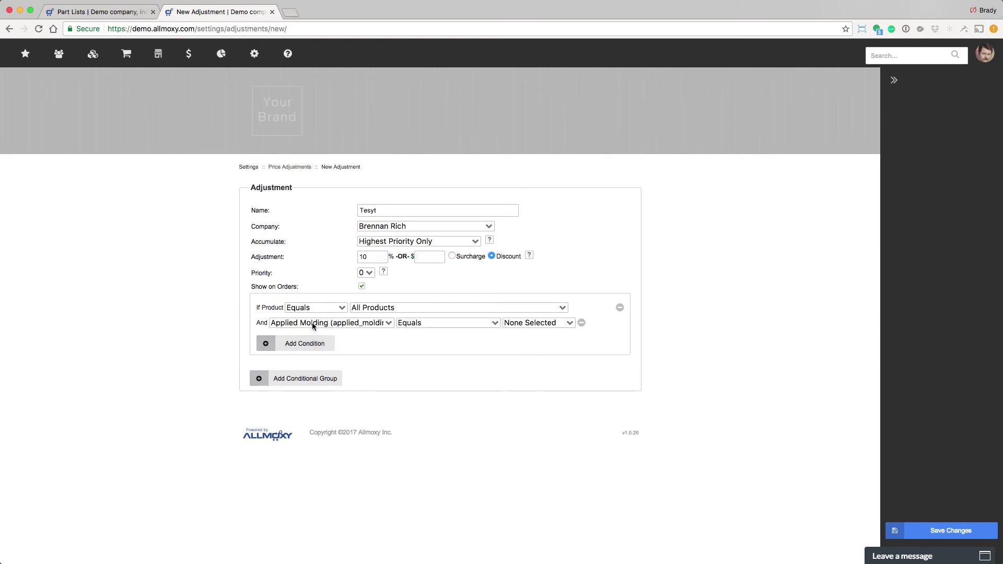
pyautogui.click(314, 326)
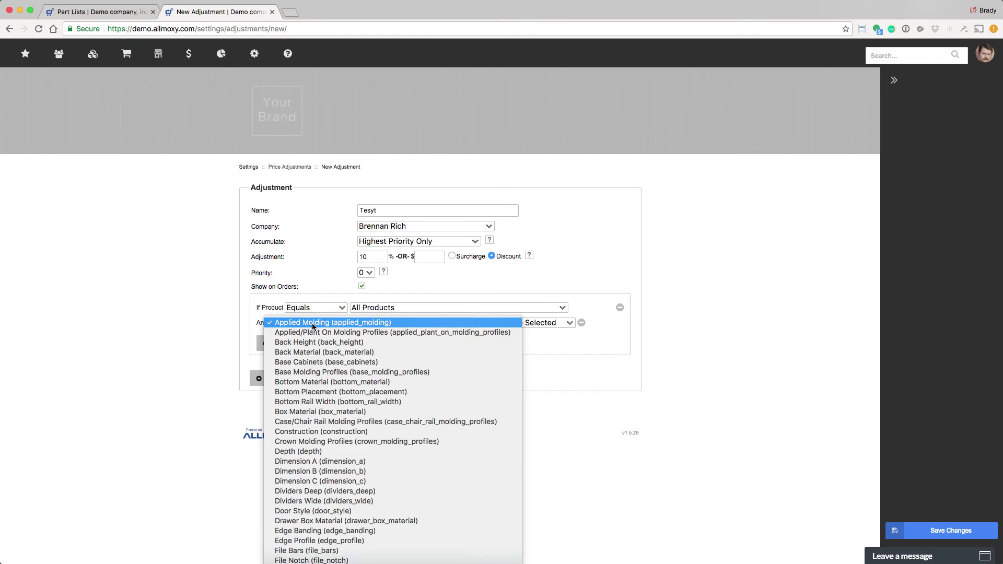
pyautogui.scroll(-10, 313, 327)
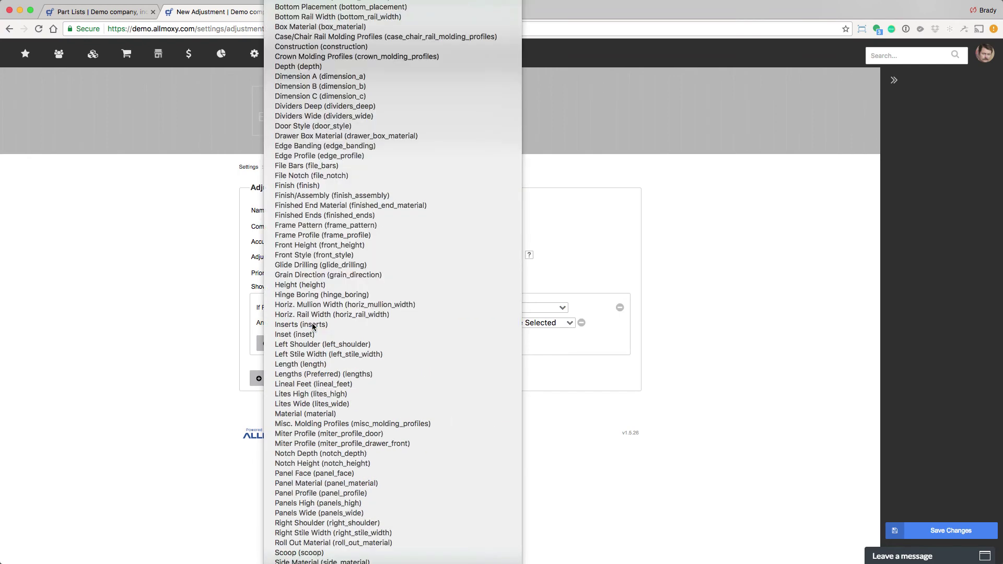
pyautogui.scroll(-5, 314, 327)
pyautogui.click(313, 326)
pyautogui.click(545, 321)
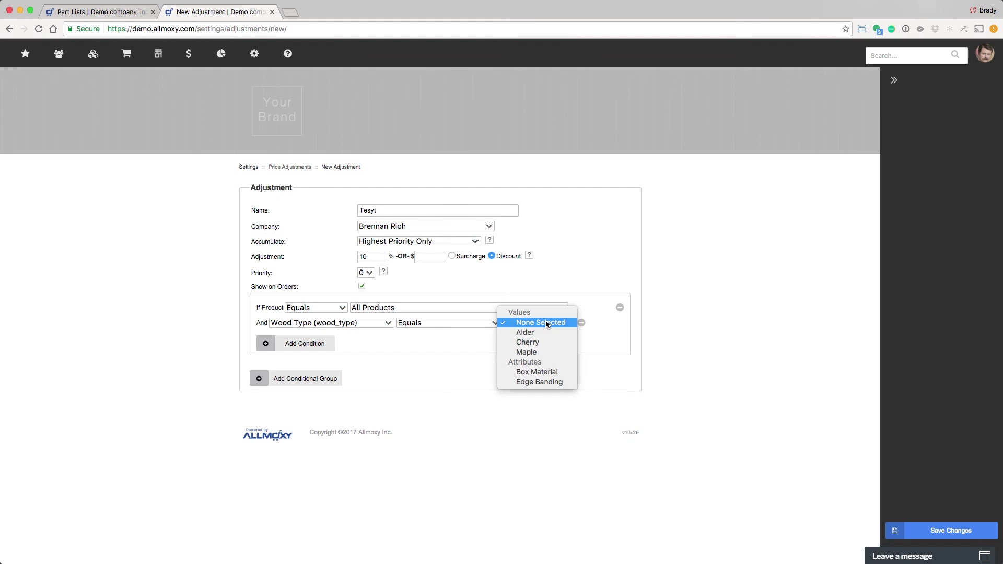
pyautogui.click(538, 353)
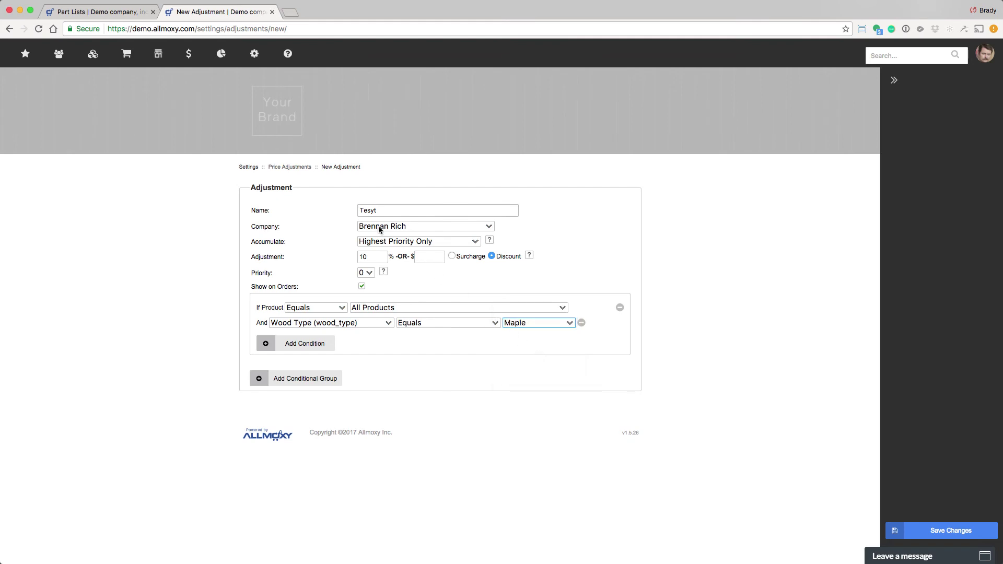
pyautogui.doubleClick(373, 257)
# Save the adjustment and pick a different company on the new test order
pyautogui.click(968, 533)
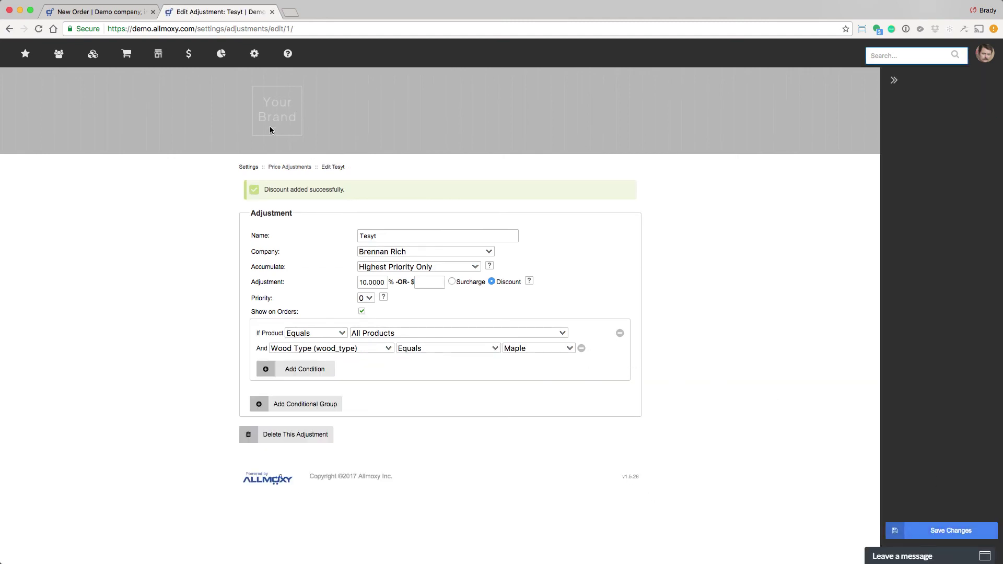
pyautogui.click(121, 16)
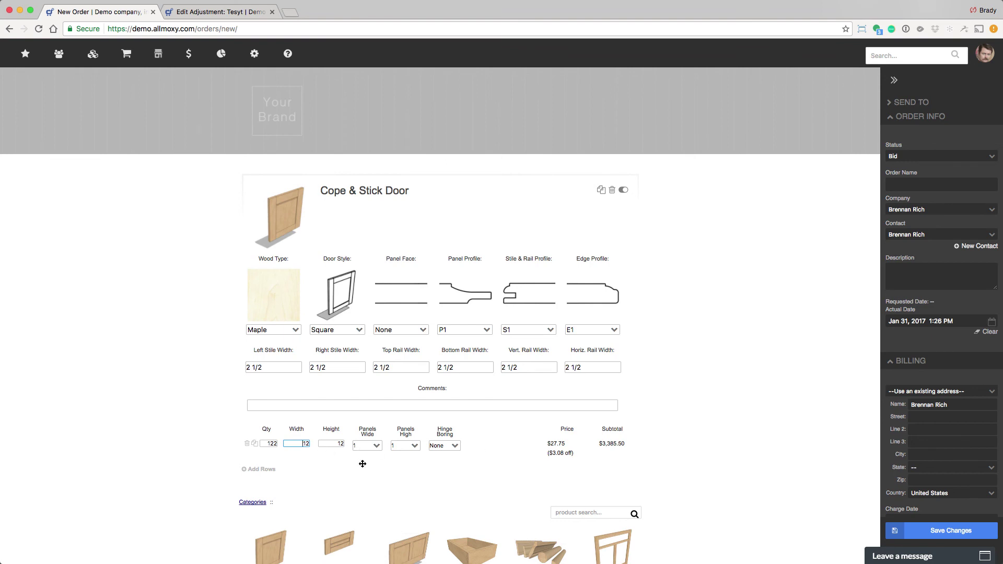
pyautogui.click(938, 210)
pyautogui.click(938, 200)
# Change the test door's wood type to Cherry and return to the Tesyt adjustment
pyautogui.click(283, 330)
pyautogui.click(285, 321)
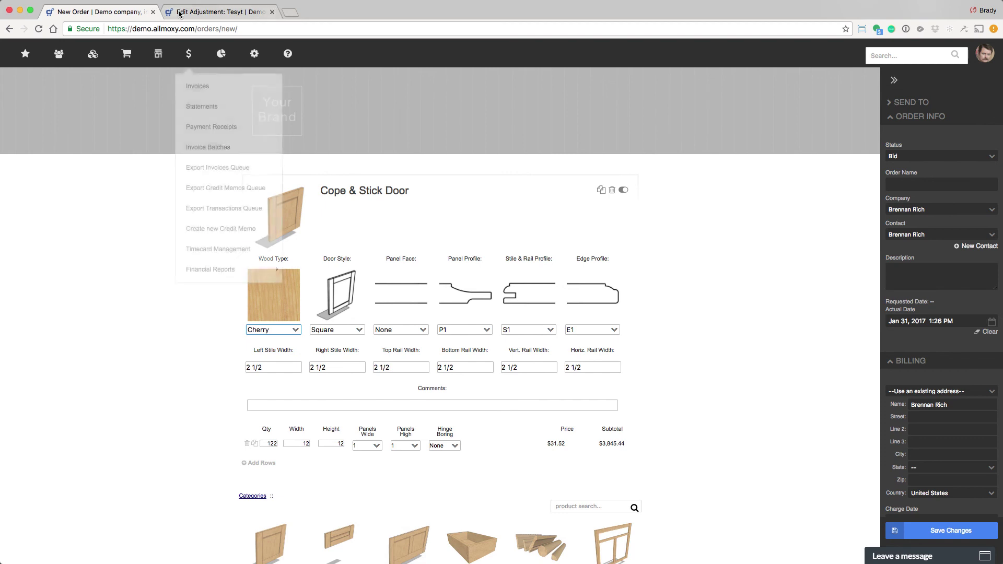
pyautogui.click(220, 12)
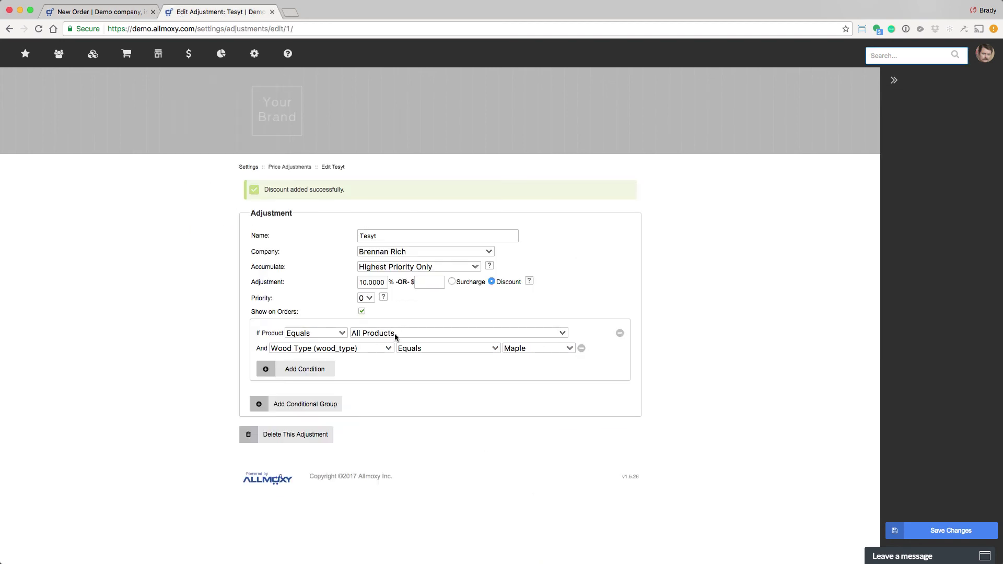
# Add five blank Applied Molding conditions to the first group
pyautogui.click(305, 369)
pyautogui.click(305, 385)
pyautogui.click(304, 401)
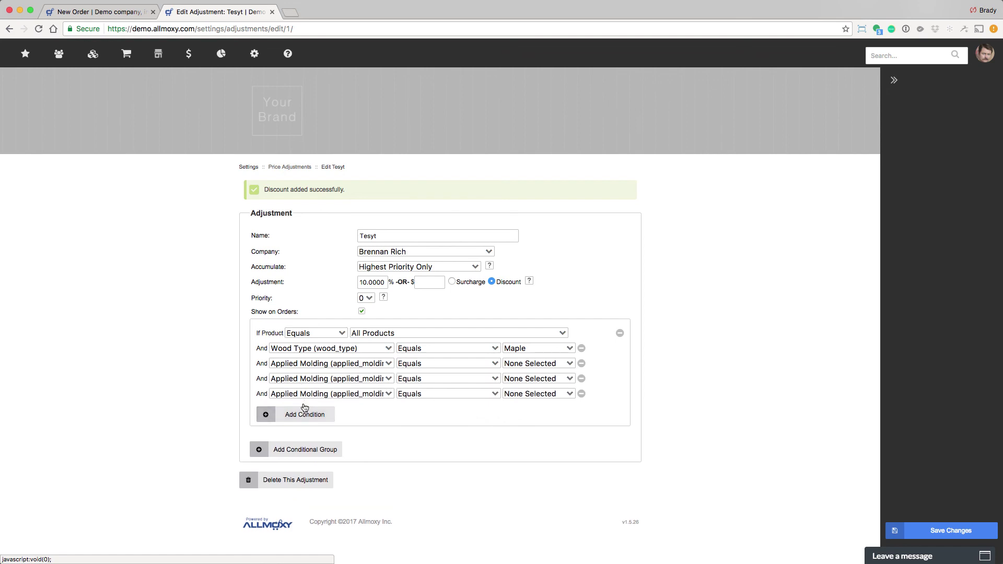
pyautogui.click(305, 416)
pyautogui.click(304, 430)
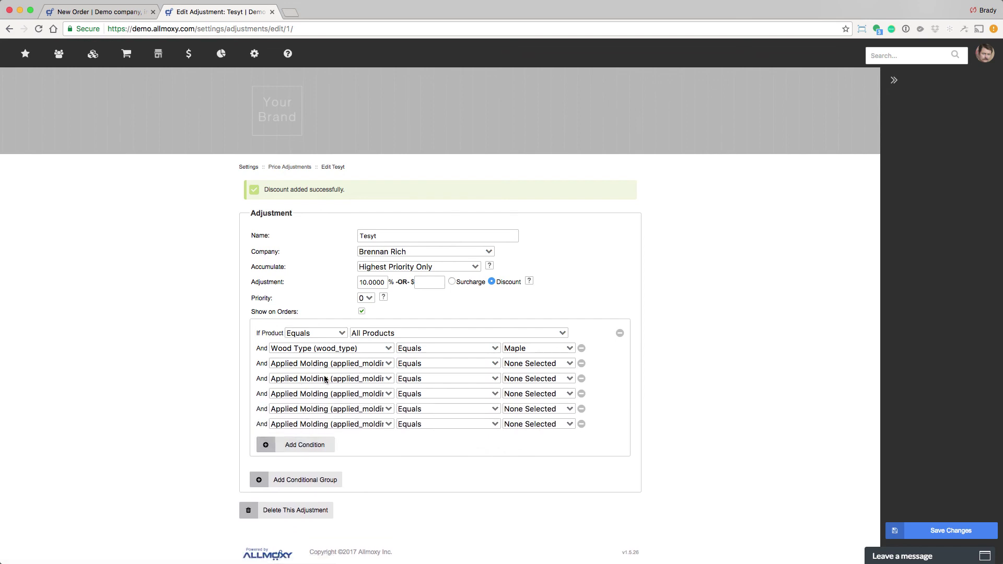
# Add an Or conditional group for All Products holding three blank conditions
pyautogui.click(317, 478)
pyautogui.scroll(-3, 331, 413)
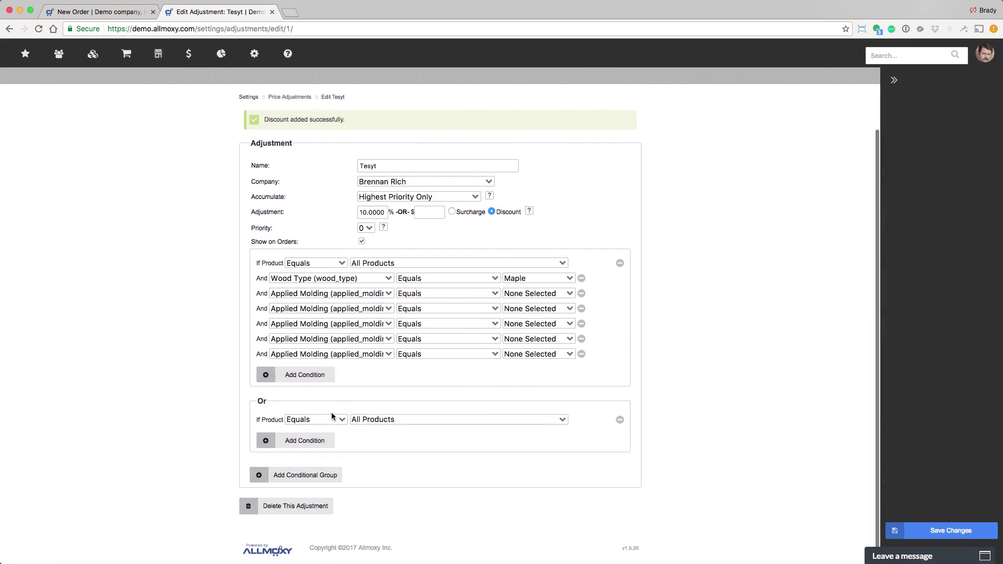
pyautogui.click(320, 442)
pyautogui.click(320, 456)
pyautogui.click(320, 472)
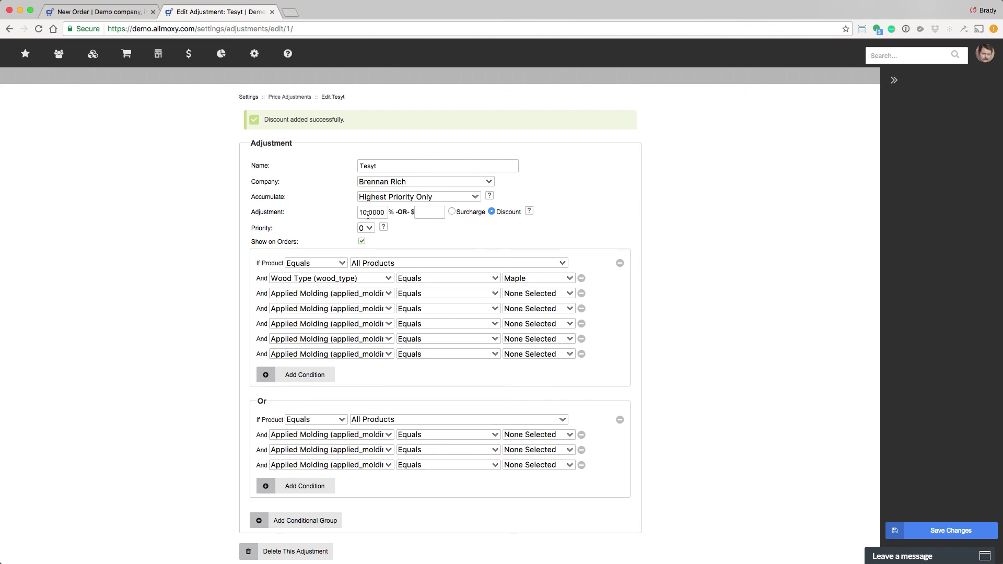
pyautogui.click(424, 213)
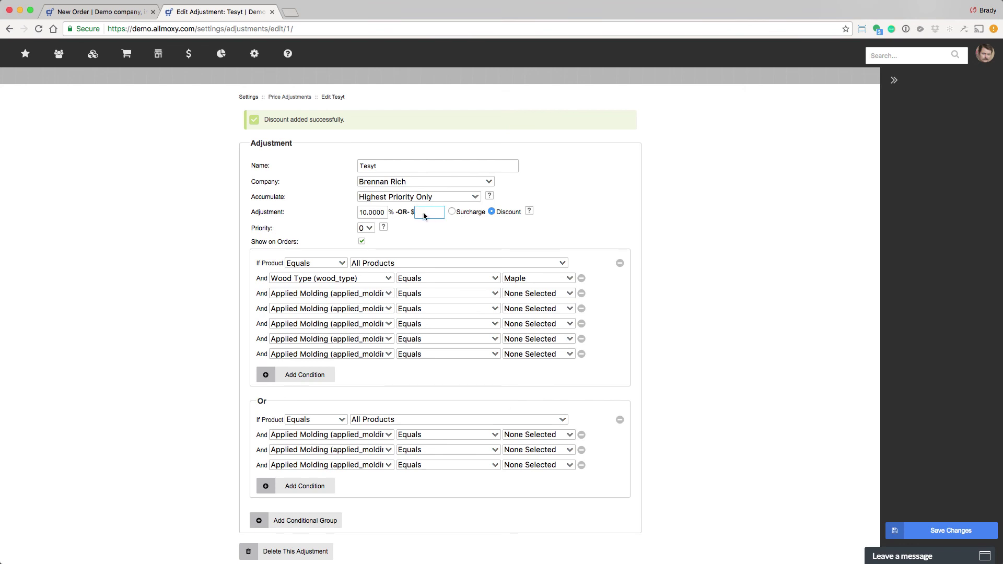